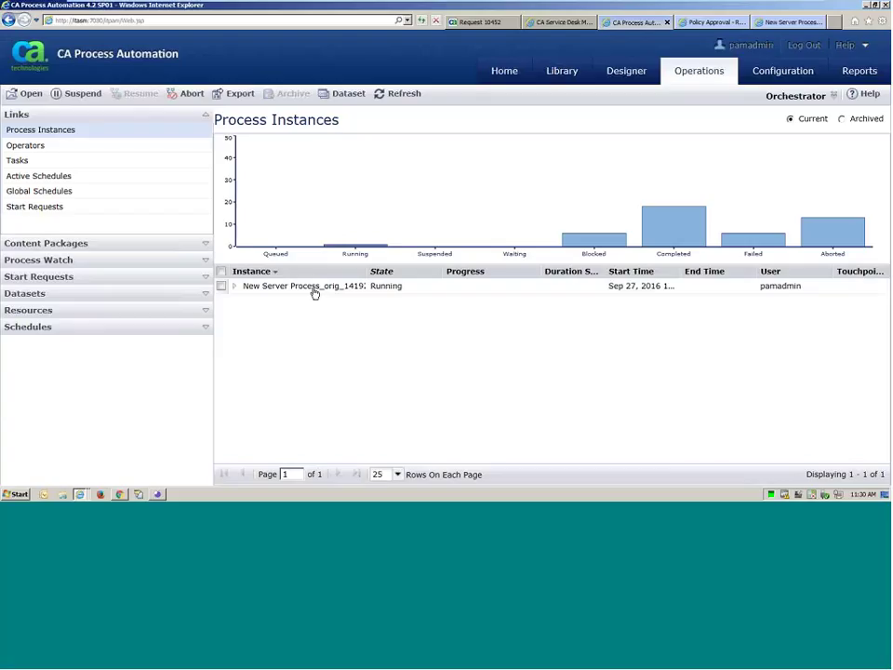
Open the running New Server Process instance's runtime diagram and hide the Operators list
left_click(314, 291)
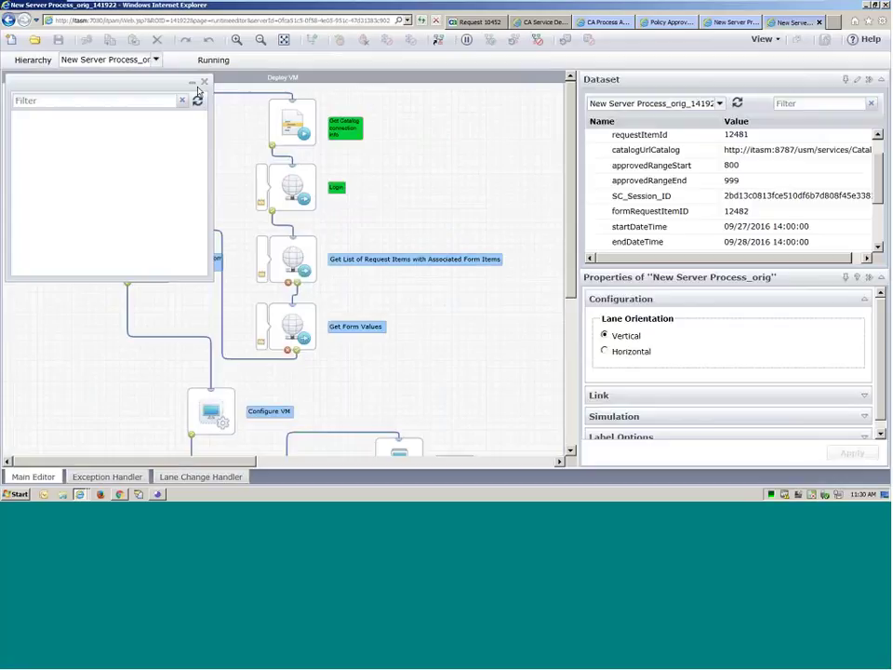
left_click(191, 83)
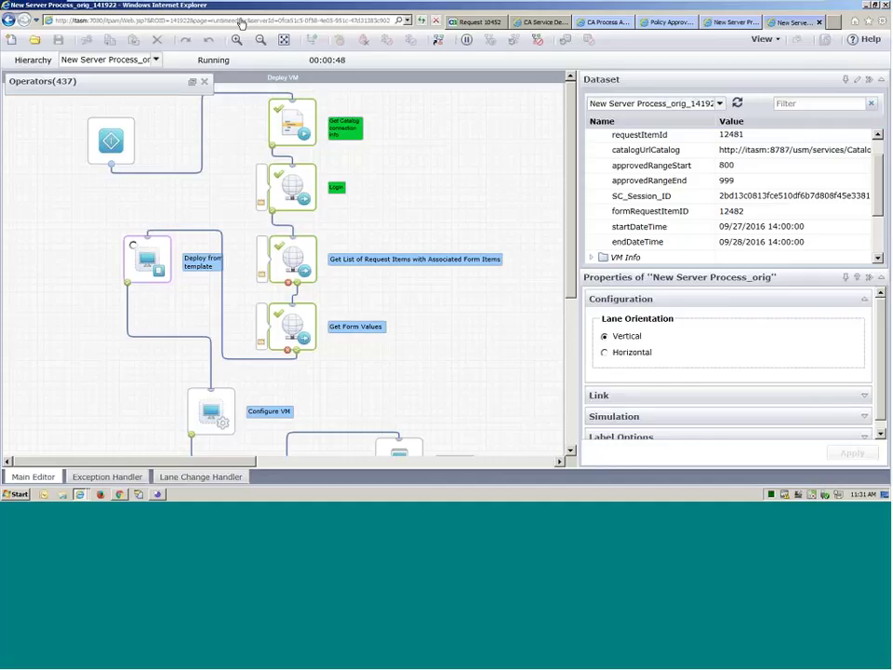
Switch to the INFRA01 vSphere console showing the crmapplication clone task
mouse_move(240, 8)
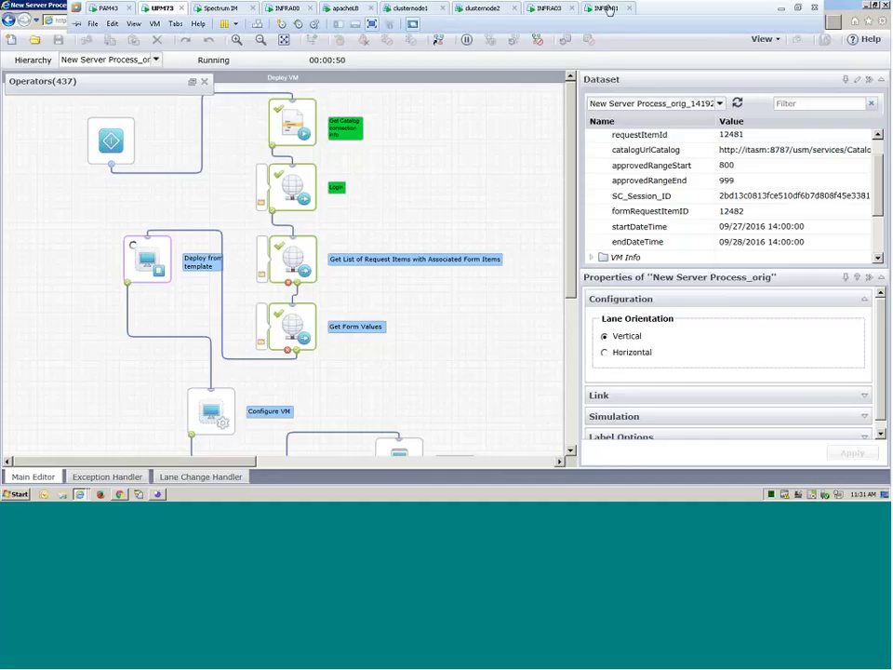
left_click(607, 9)
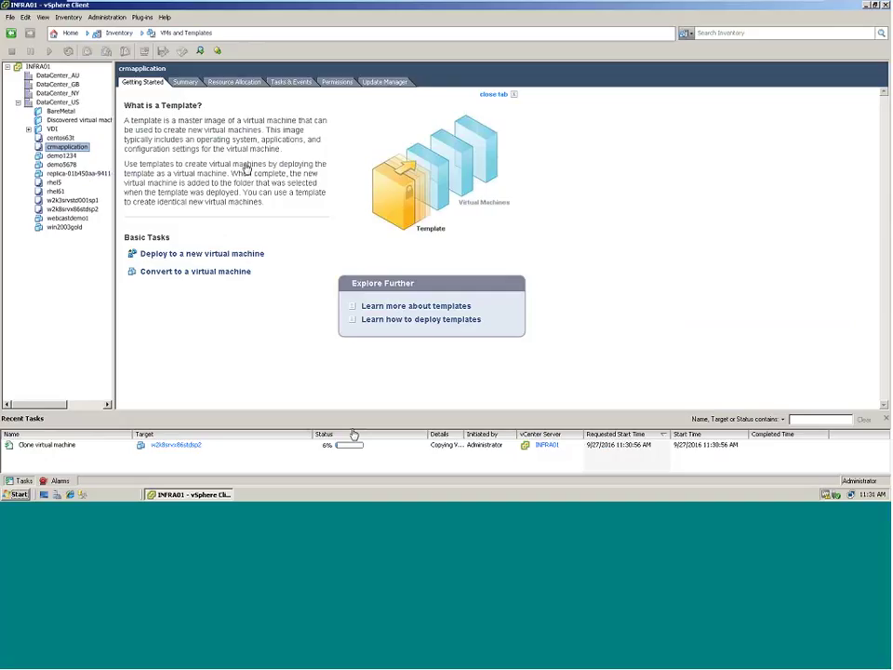
mouse_move(233, 5)
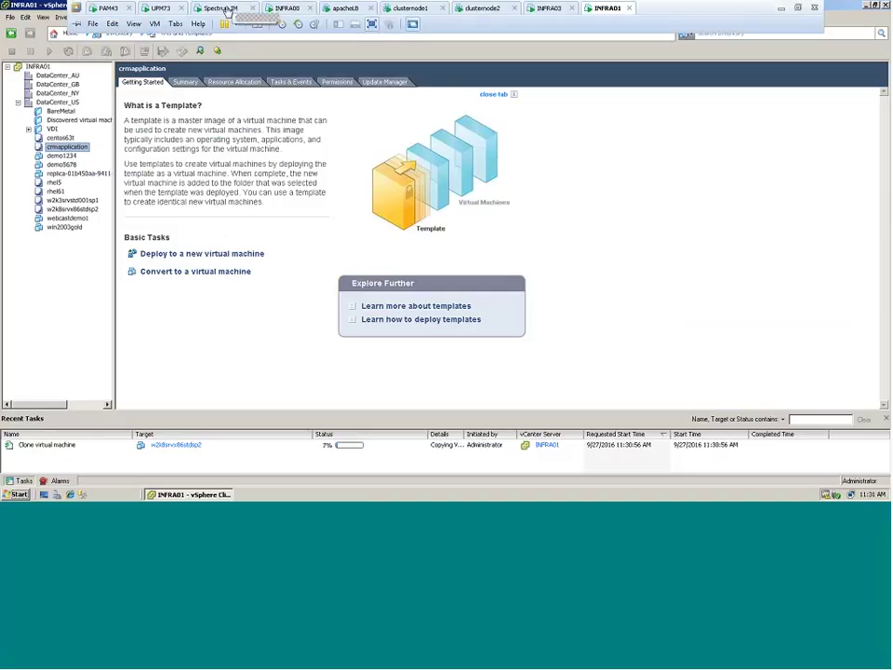
On the Spectrum machine, bring up the command prompt listing the cluster nodes
left_click(226, 9)
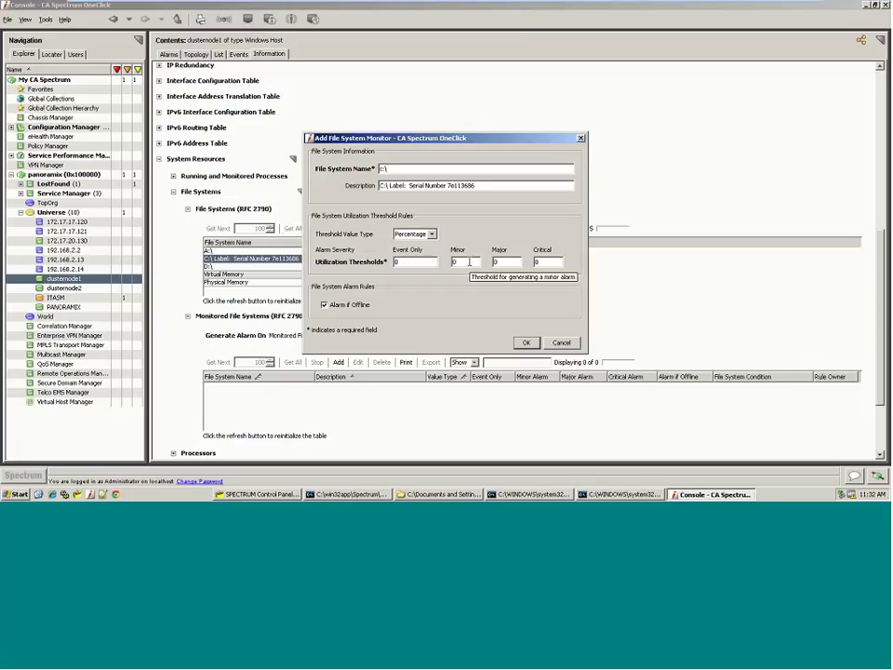
key("alt+Tab")
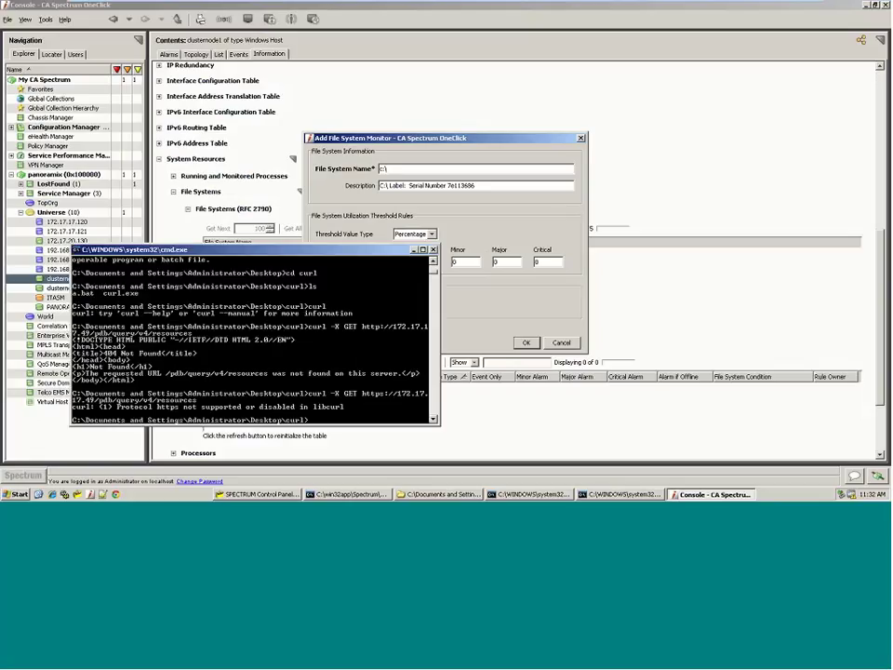
left_click(607, 495)
left_click(608, 496)
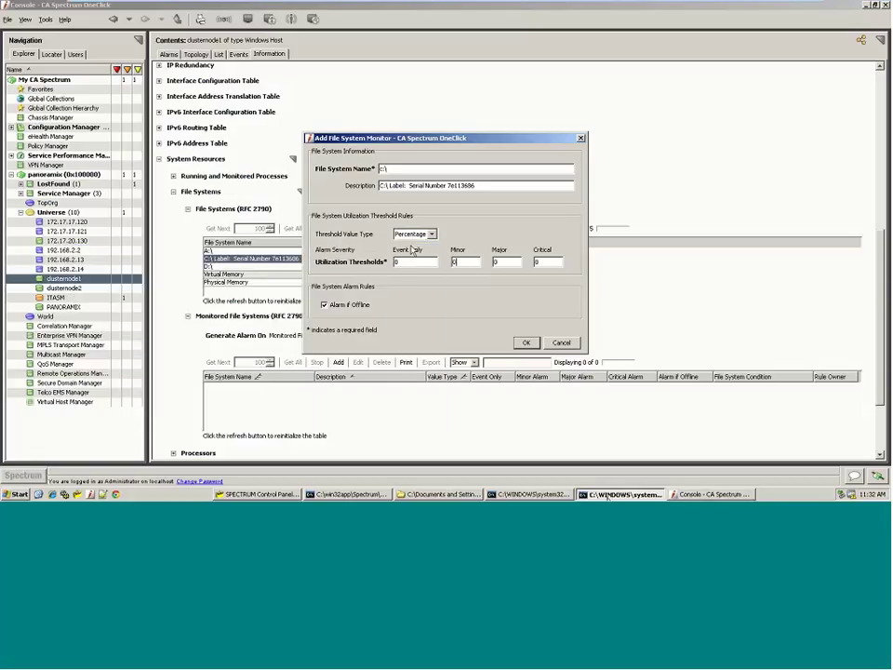
left_click(530, 494)
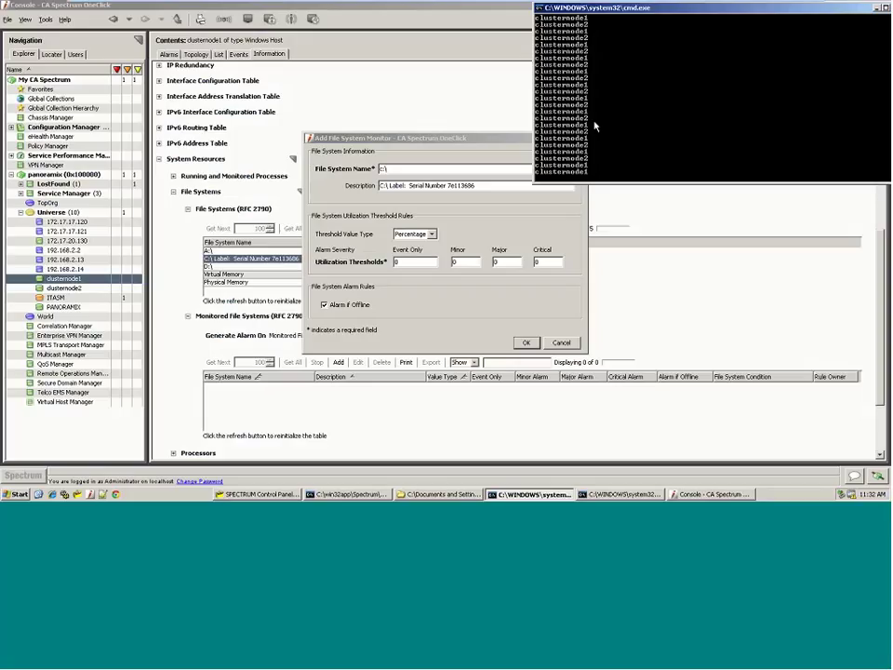
Set the C:\ file system monitor thresholds to Minor 5, Major 10, Critical 45 and save
left_click(545, 221)
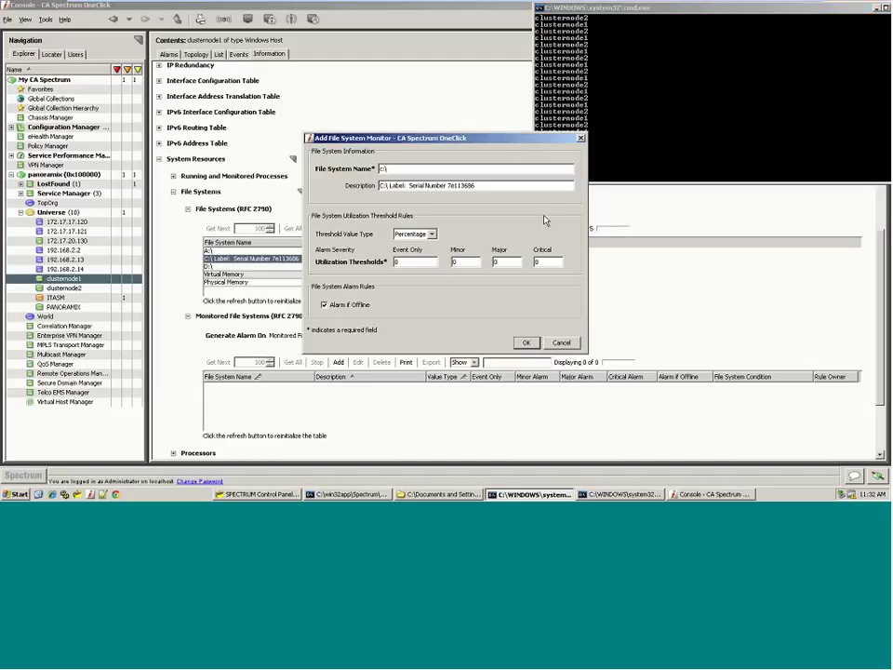
left_click(479, 262)
key("BackSpace")
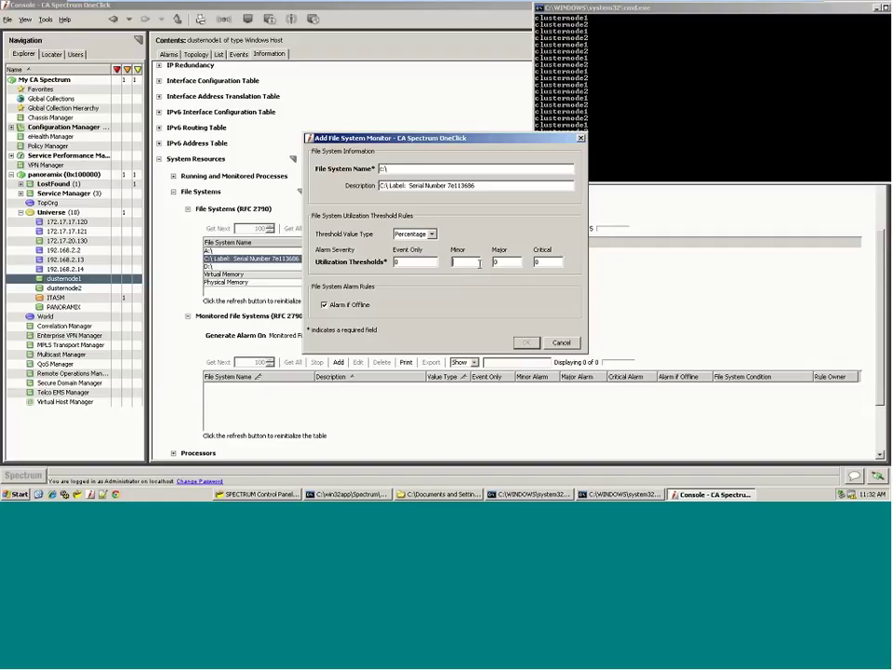
type("5")
left_click(509, 261)
type("10")
left_click(562, 263)
type("45")
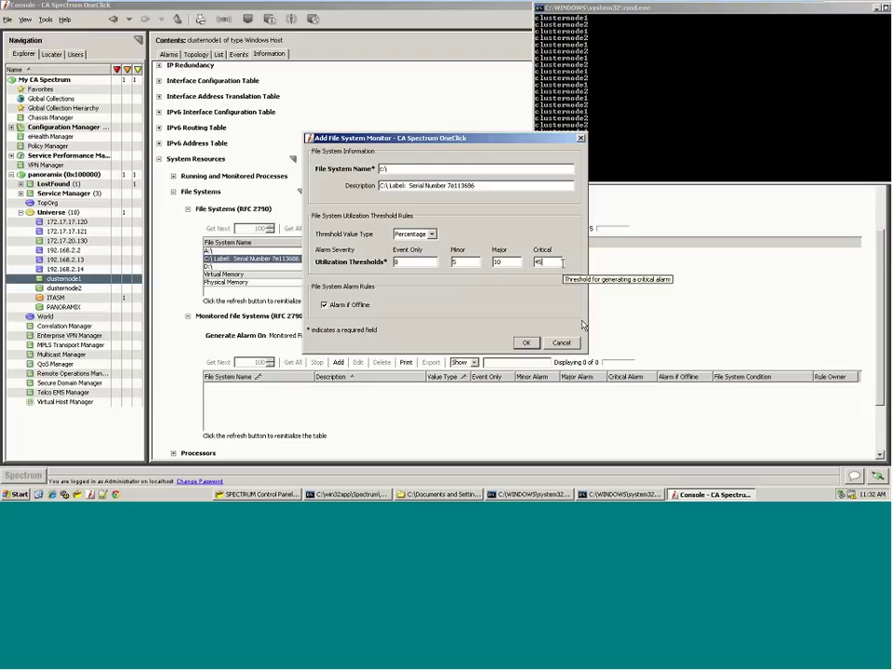
left_click(526, 343)
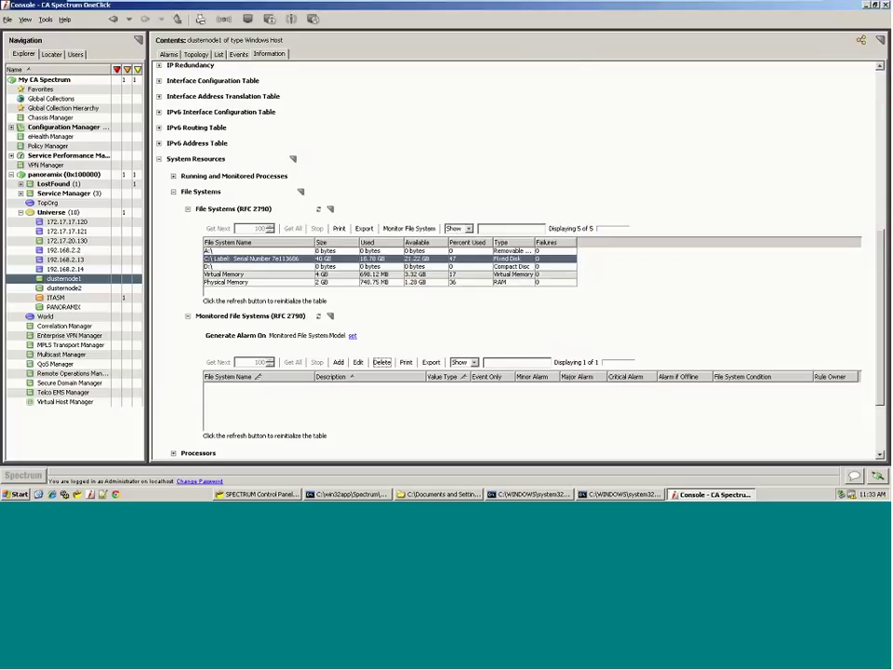
left_click(112, 9)
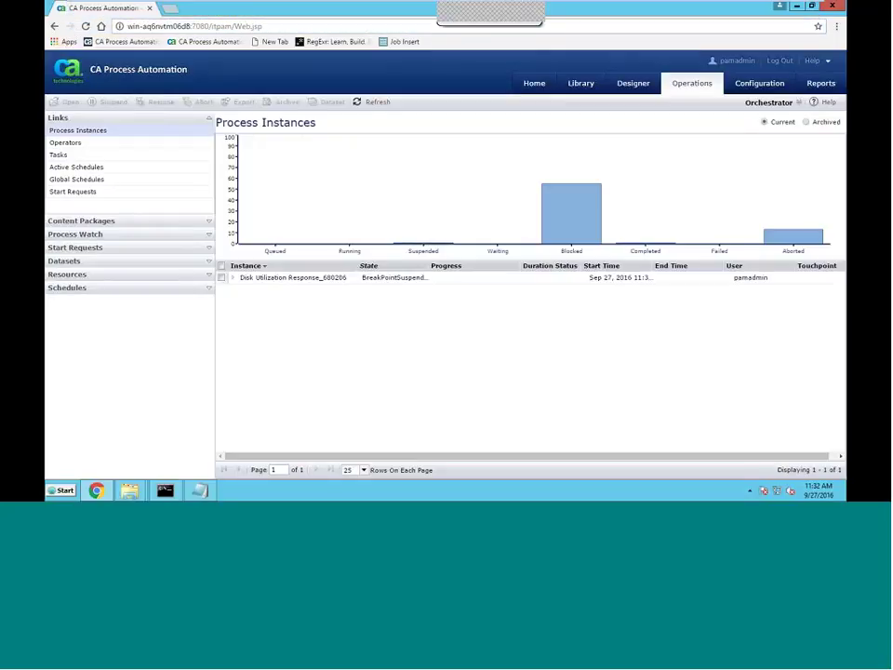
Open the breakpoint-suspended Disk Utilization Response instance in the runtime diagram
left_click(281, 279)
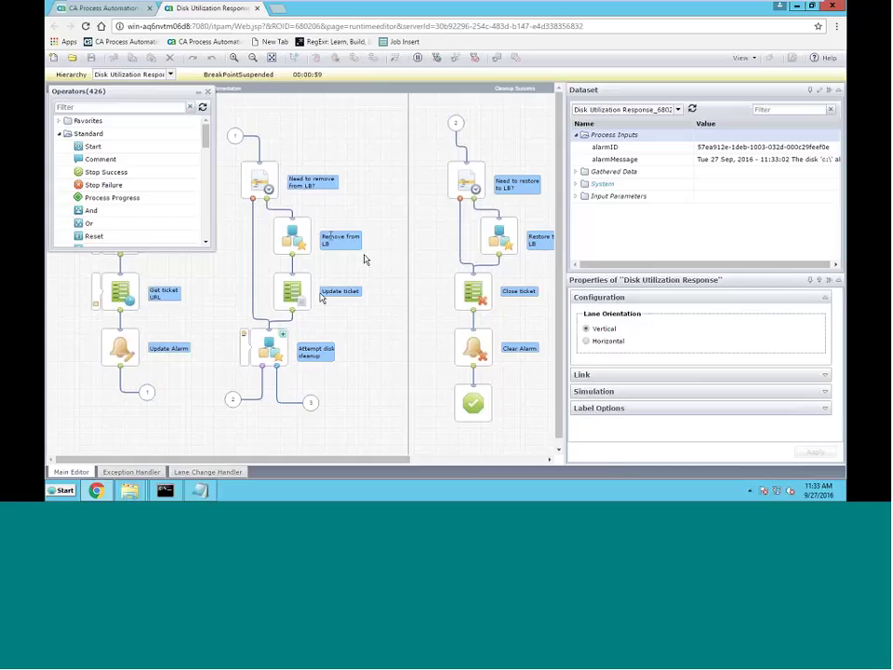
Collapse the Operators palette and resume Disk Utilization Response from its breakpoint
left_click(59, 134)
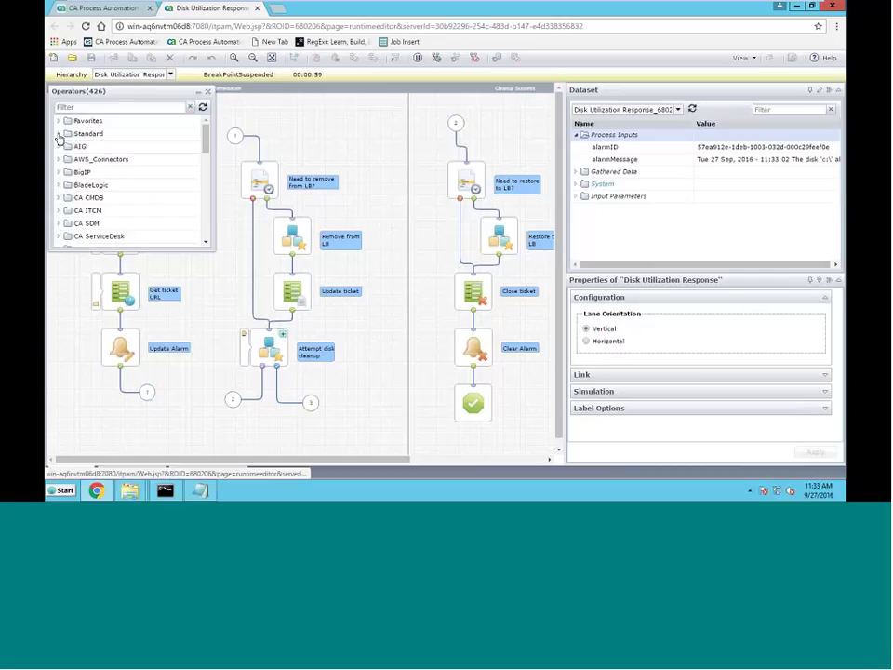
left_click(207, 242)
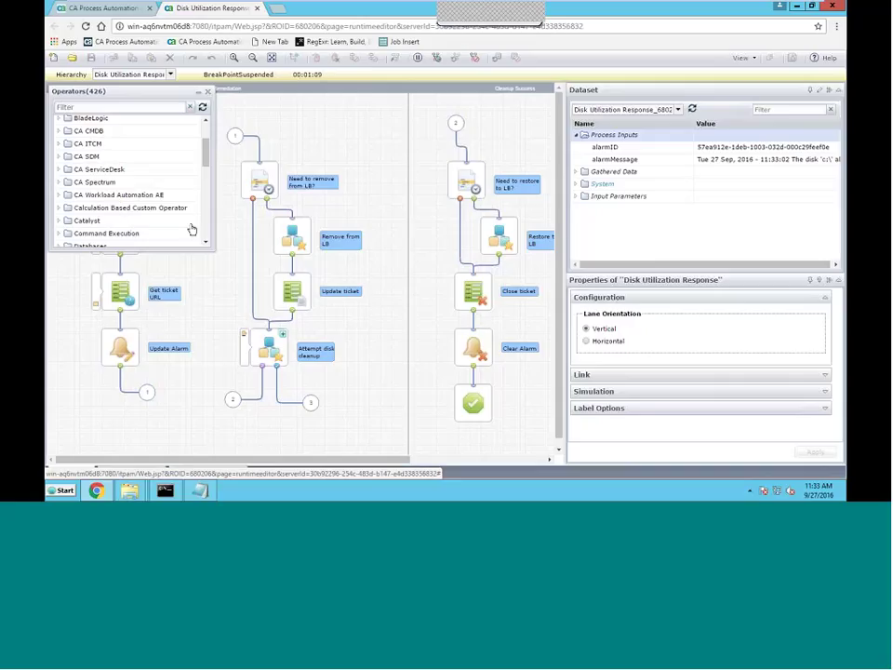
left_click(197, 93)
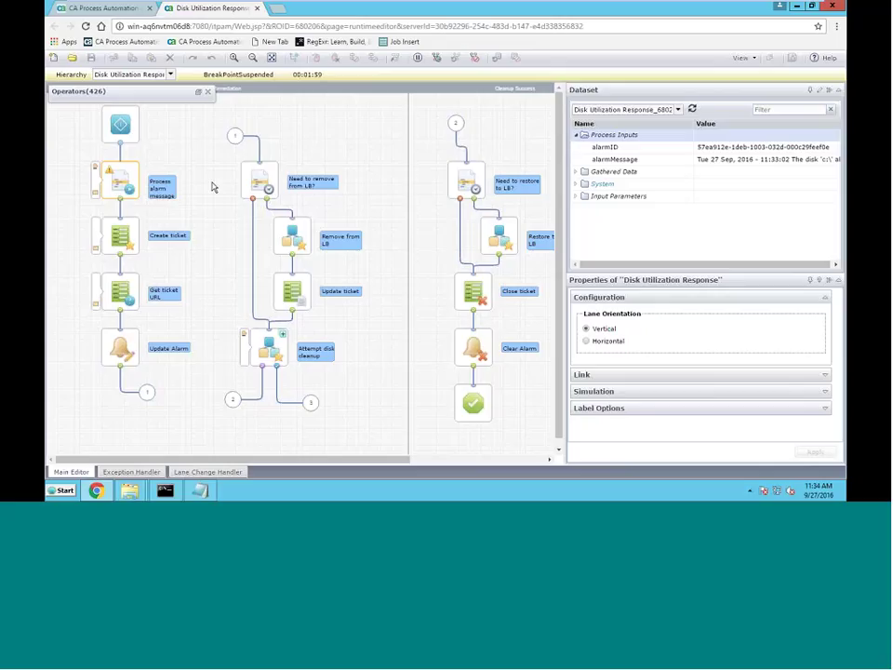
left_click(436, 59)
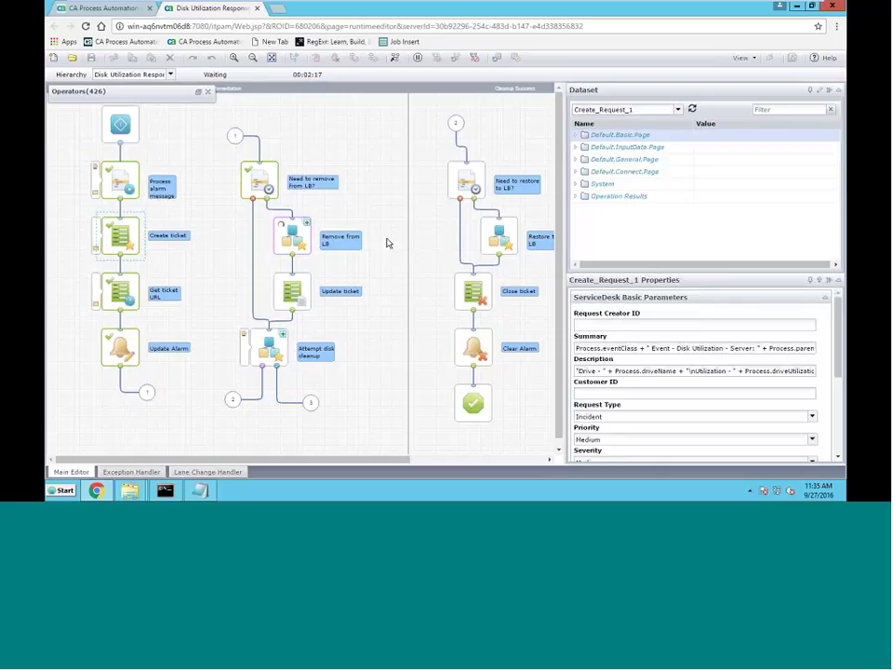
View the newRequestNumber value in the ticket step's Operation Results
left_click(579, 197)
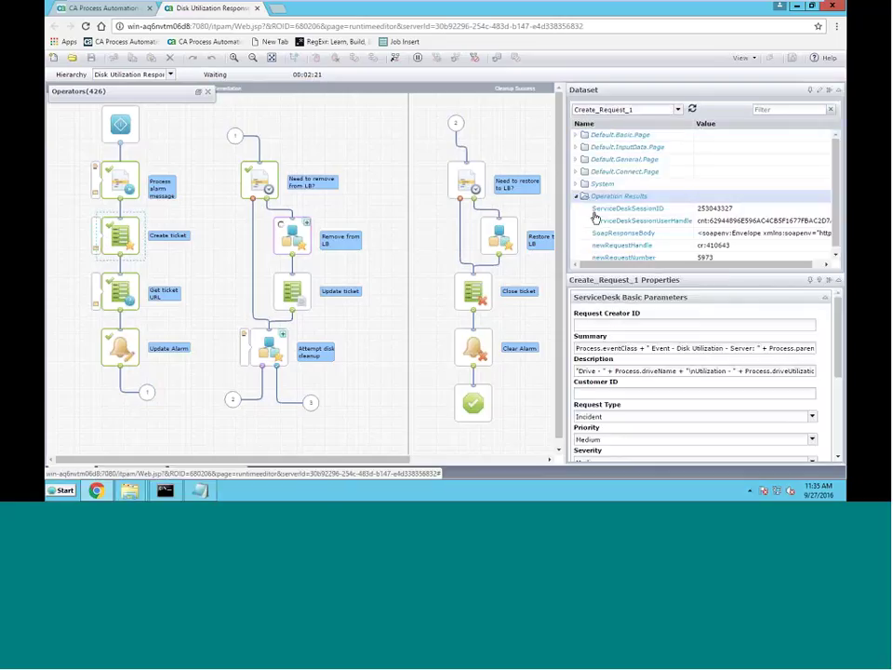
scroll(735, 237, "down", 1)
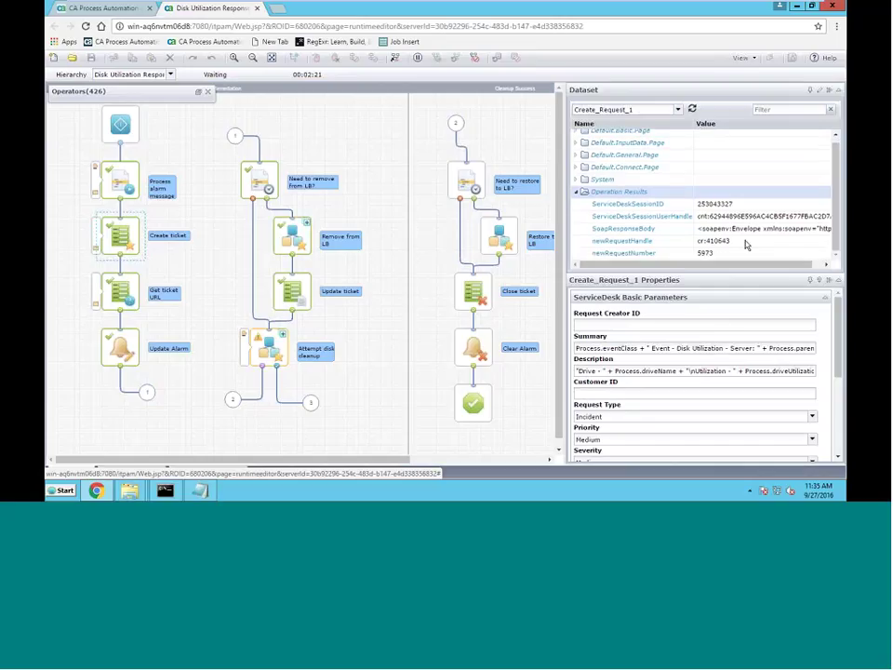
double_click(718, 258)
left_click(518, 365)
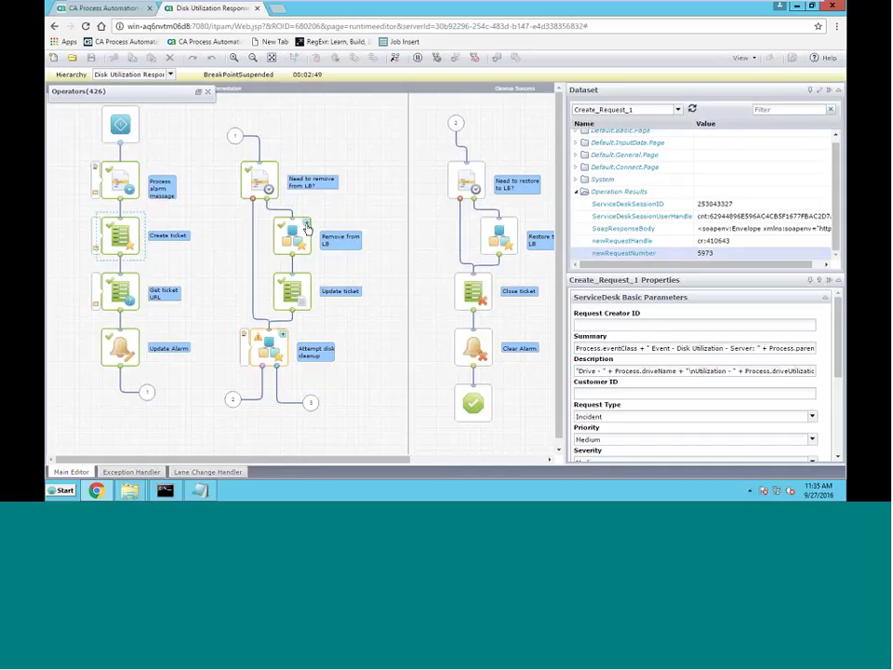
Inspect the Remove From Pool subprocess, return to the parent process, and select Create ticket
double_click(307, 228)
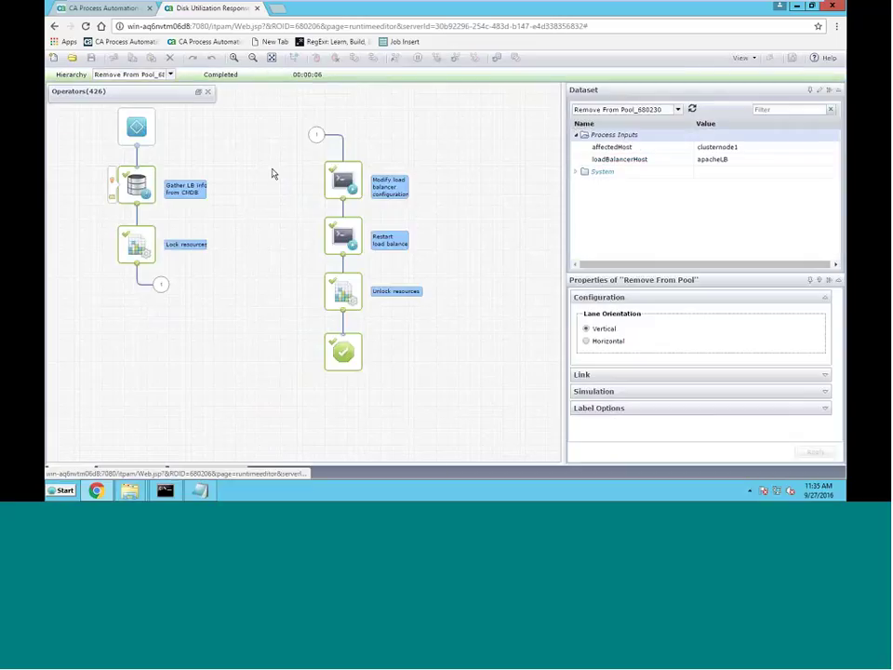
left_click(170, 75)
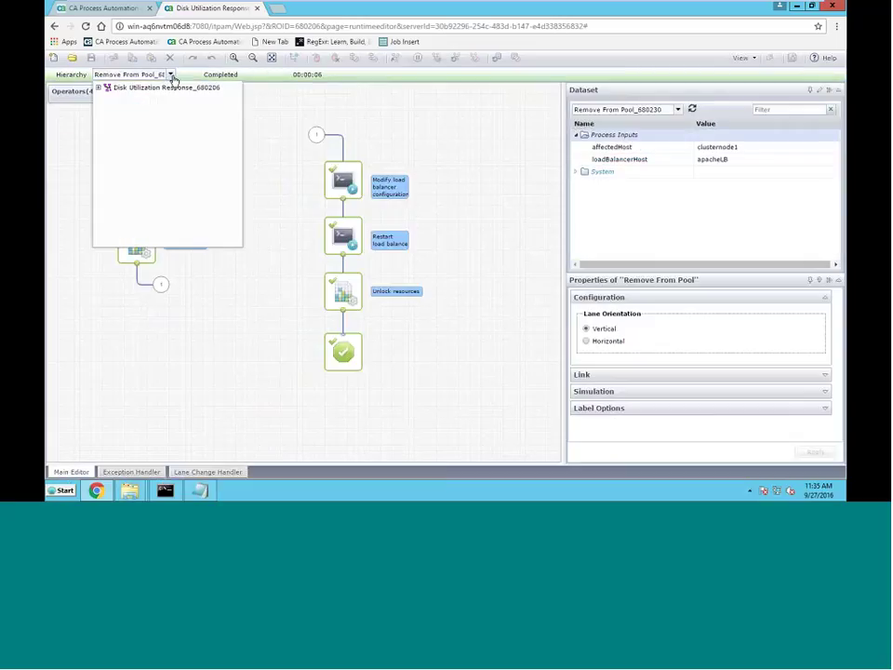
left_click(162, 89)
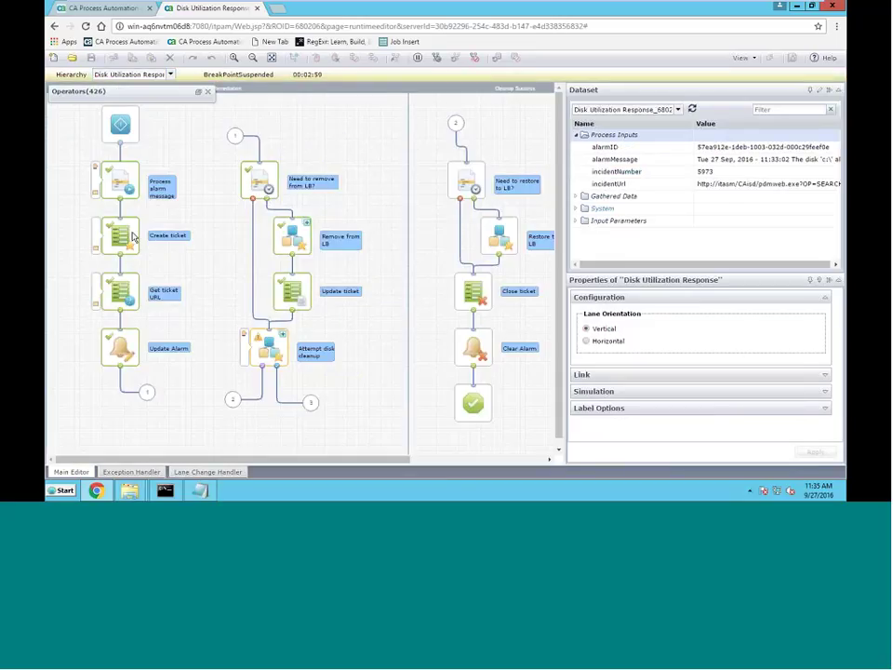
left_click(133, 237)
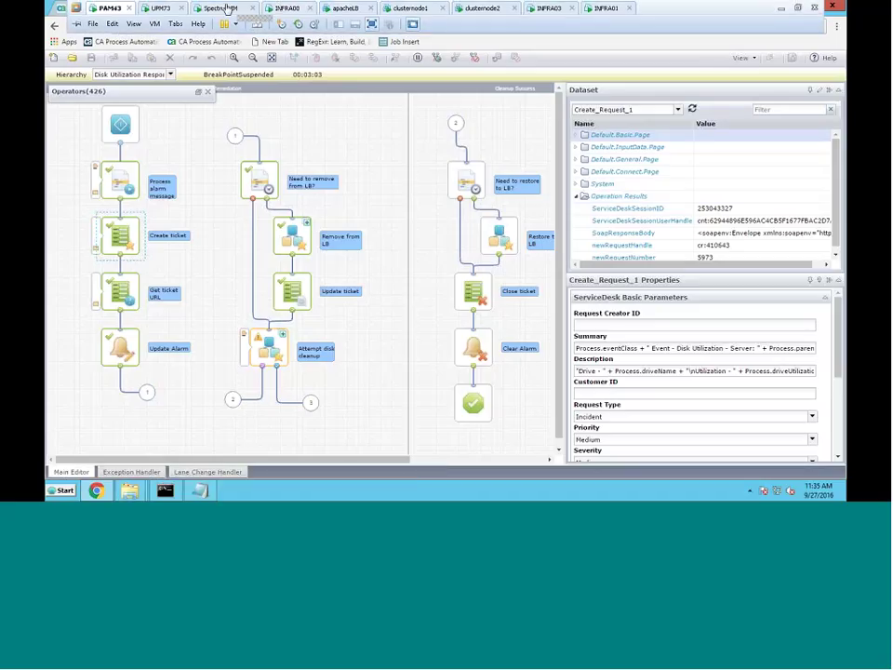
Check clusternode1's C: drive Critical Threshold exceeded status in Spectrum, then return to PAM43
left_click(225, 8)
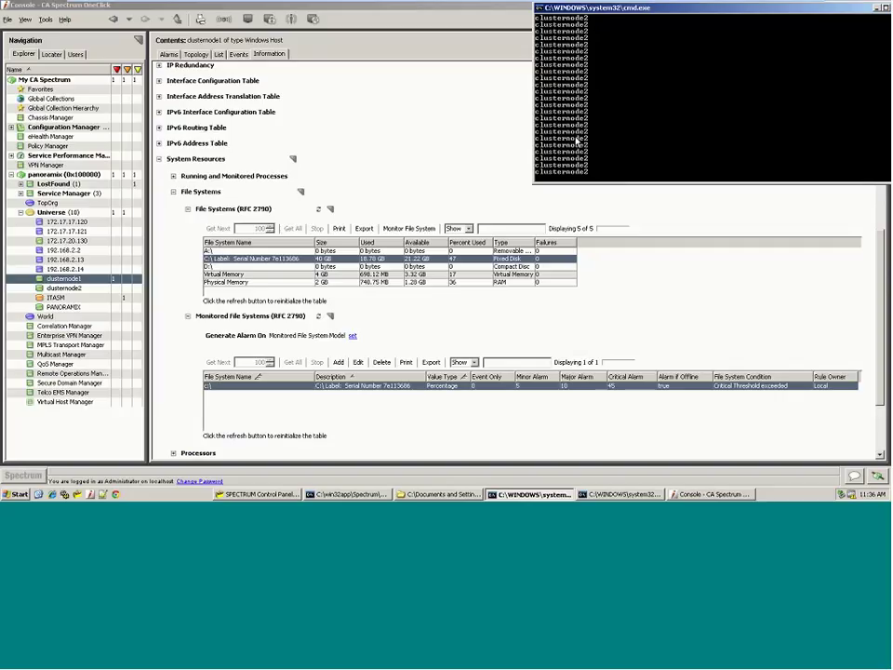
mouse_move(268, 7)
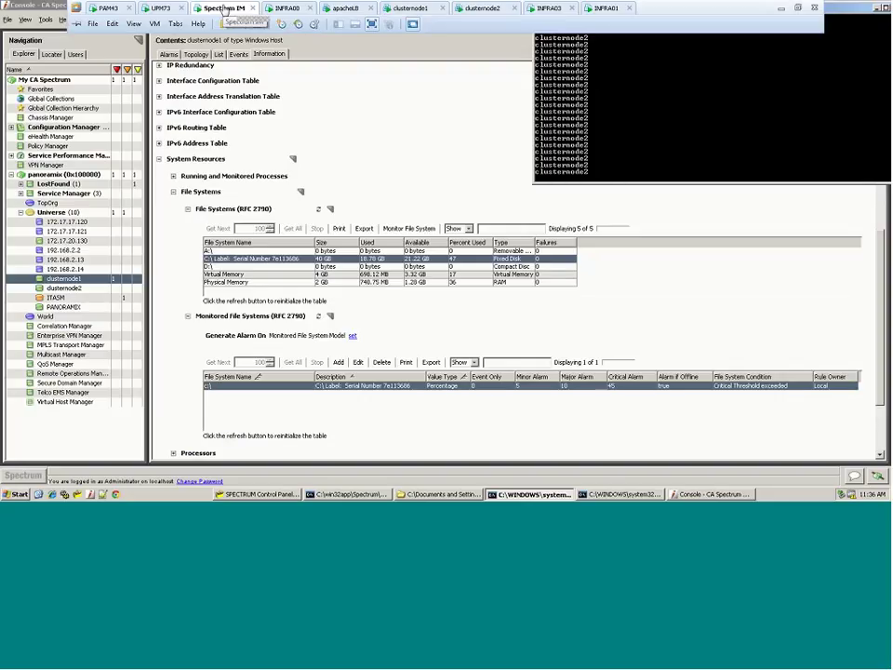
left_click(109, 12)
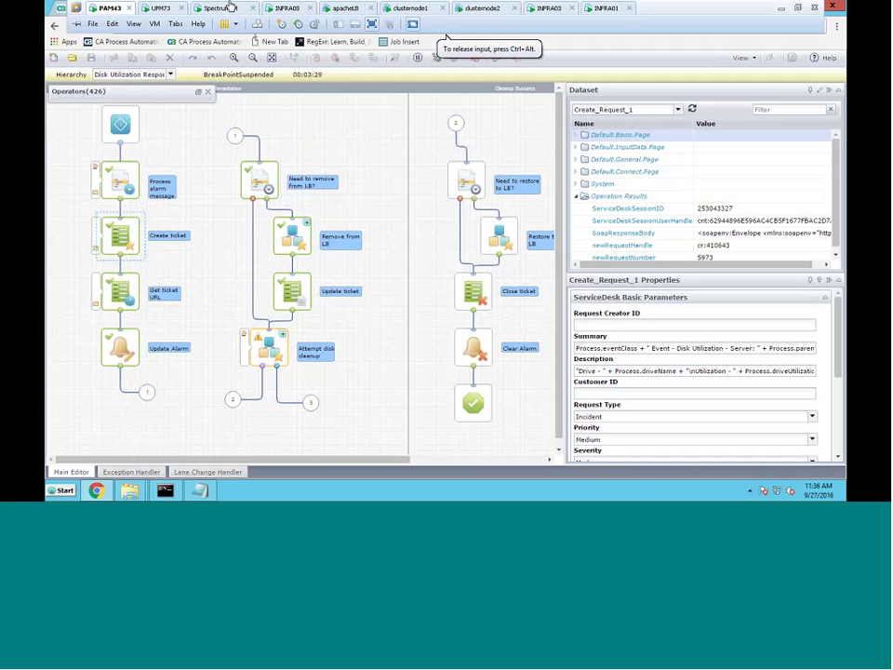
Switch to the UPM73 machine and bring up the CA Service Desk Manager page
left_click(170, 12)
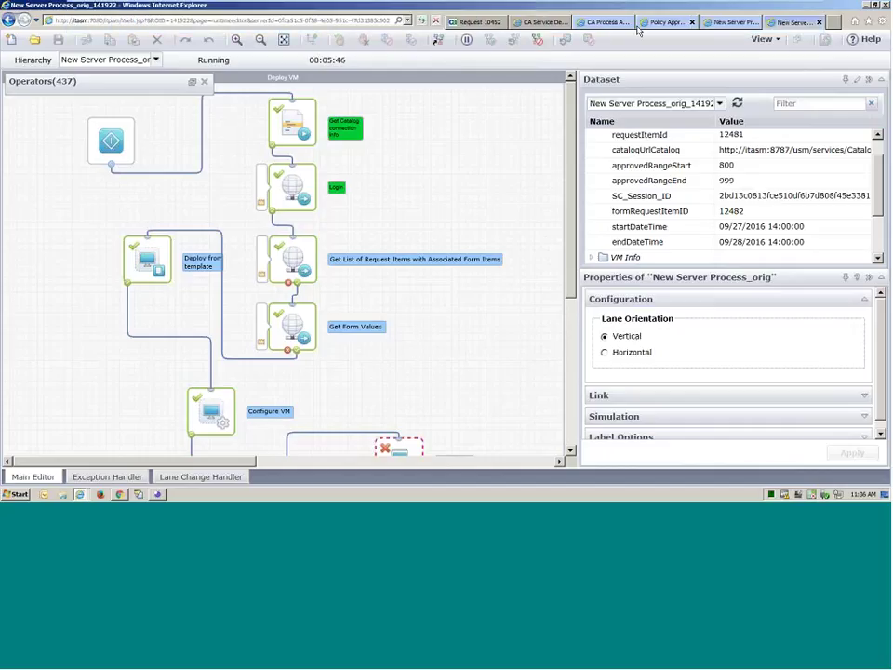
left_click(545, 22)
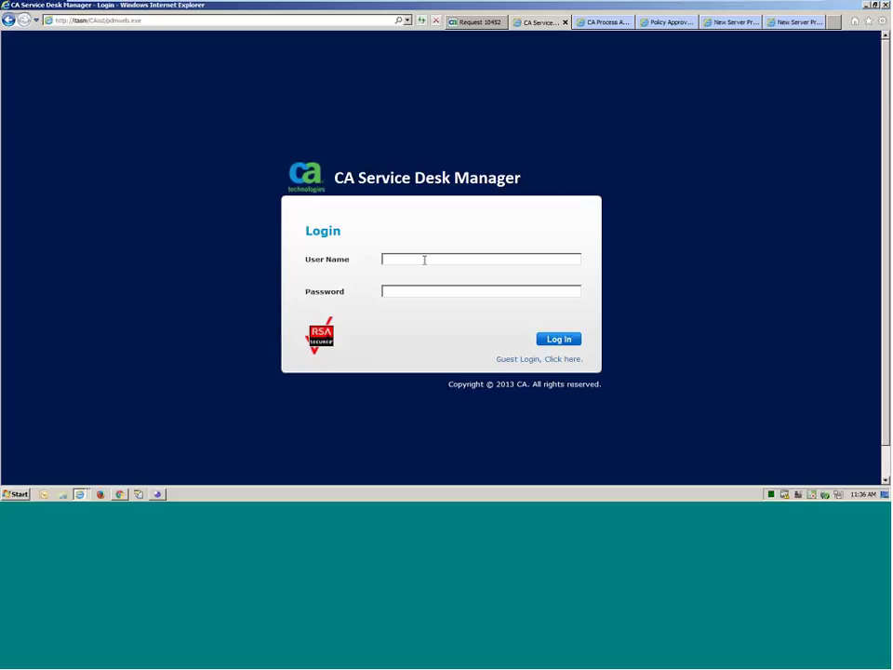
Log in to CA Service Desk Manager with the Service Desk username and password
type("ServiceDesk")
key("Tab")
type("pas")
key("Return")
type("sword1")
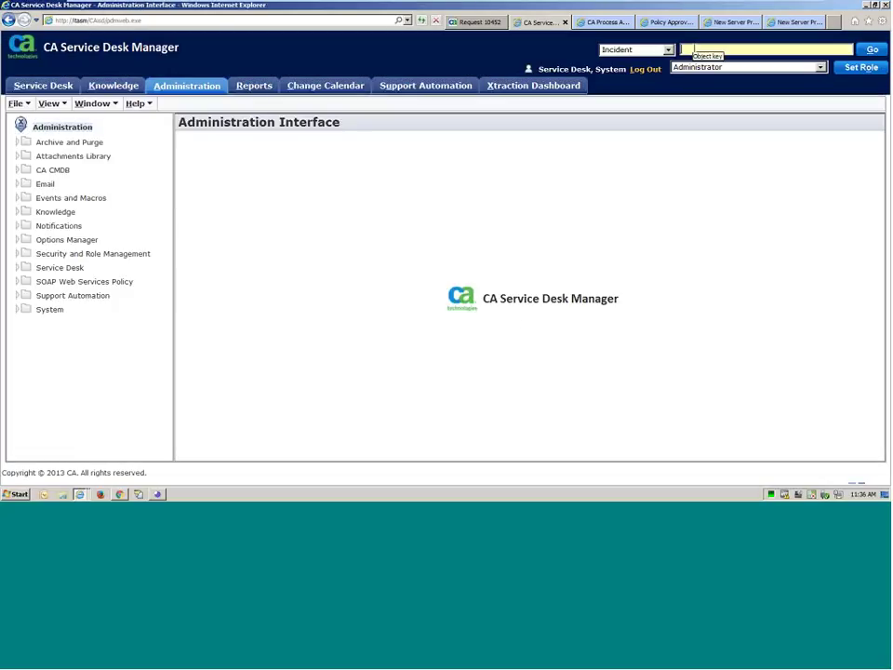
Search for incident 5973 and open its details
left_click(693, 49)
type("5973")
key("Return")
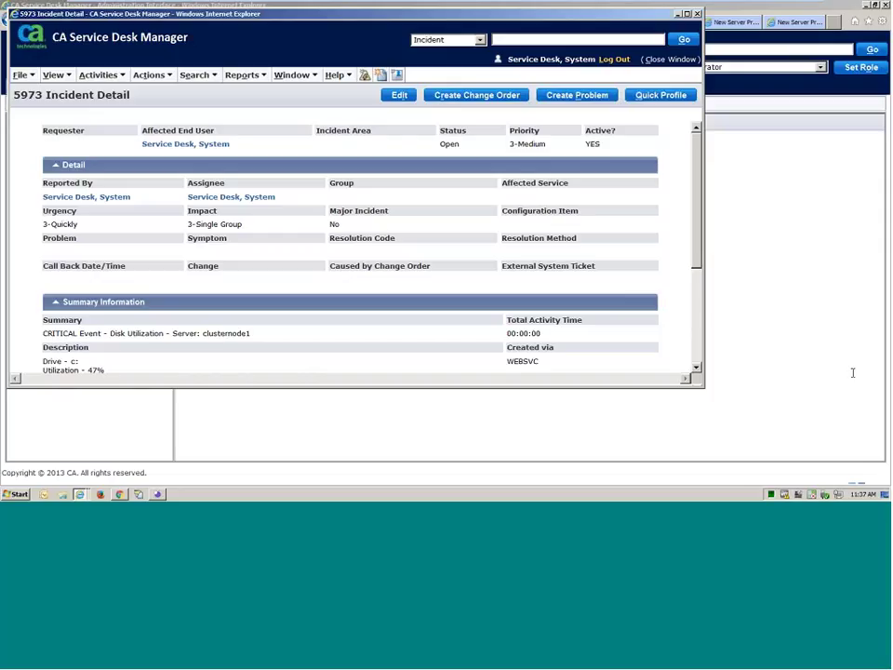
mouse_move(154, 8)
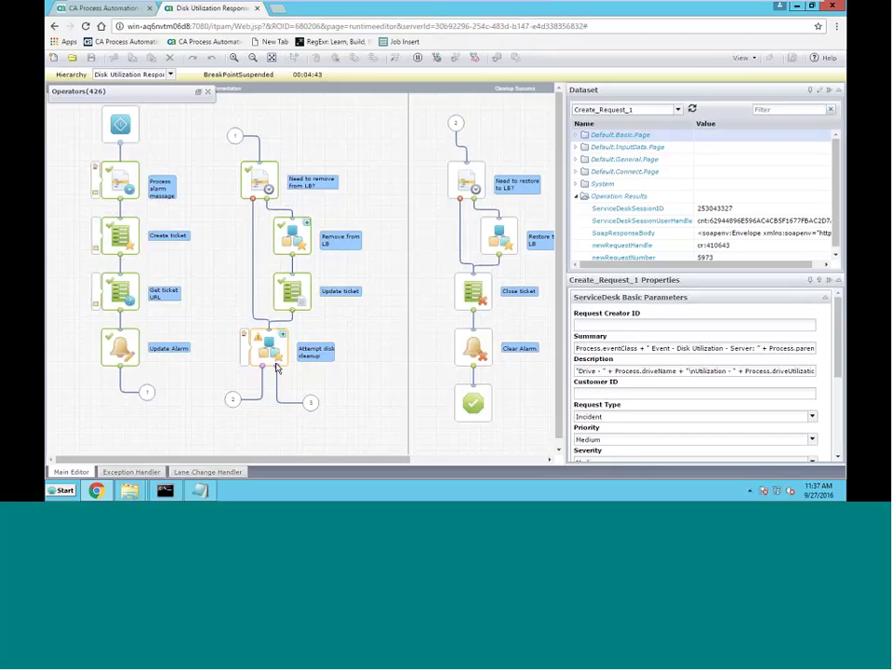
Inspect the Below and Not Below Threshold port conditions, resume, and open the disk cleanup subprocess
double_click(278, 365)
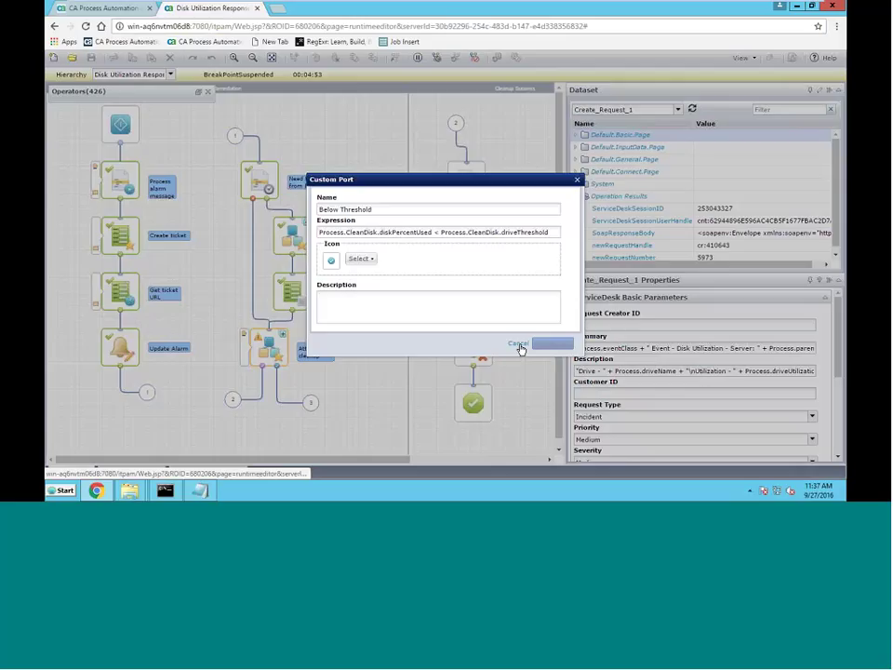
left_click(518, 344)
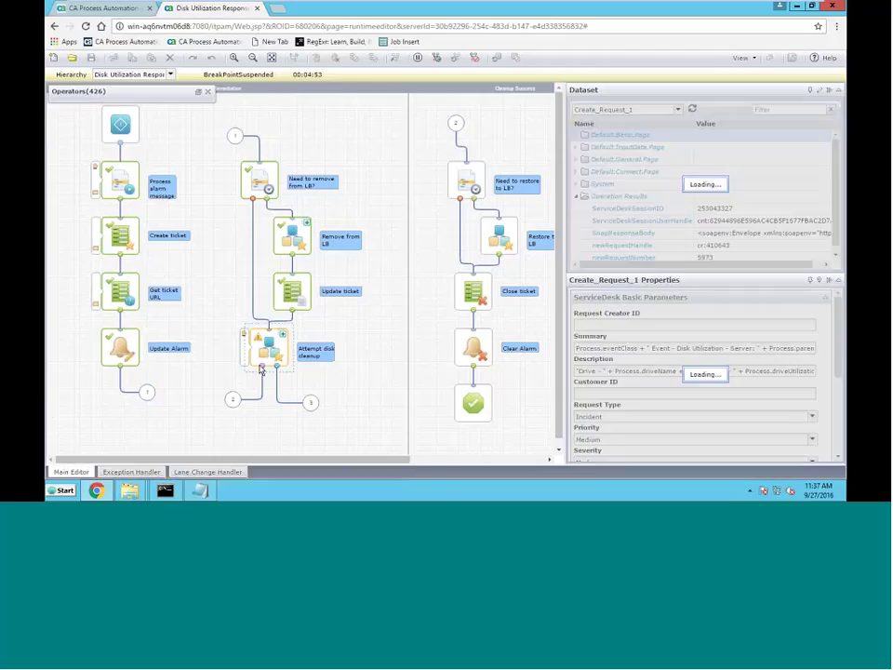
double_click(309, 348)
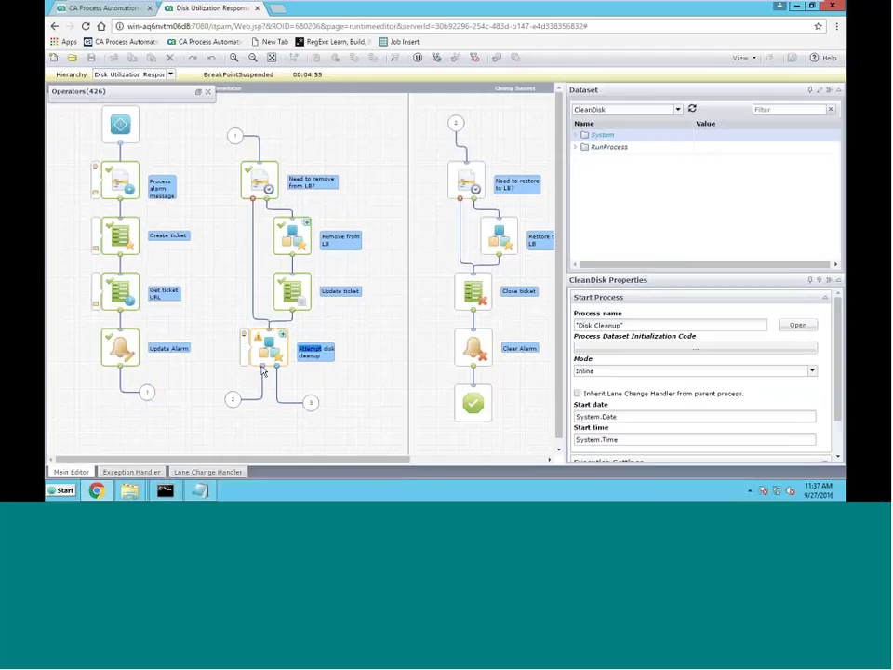
double_click(263, 371)
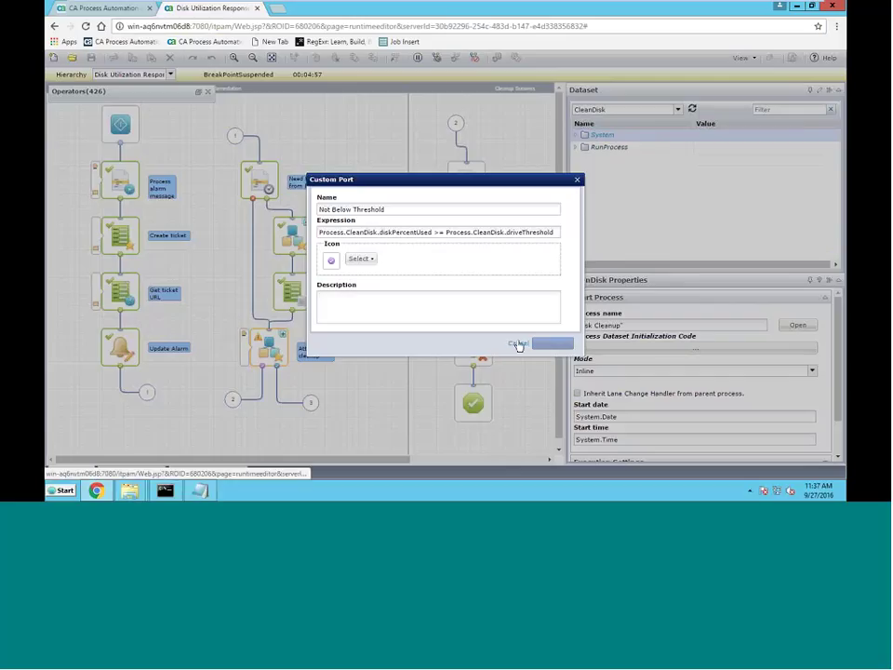
left_click(517, 344)
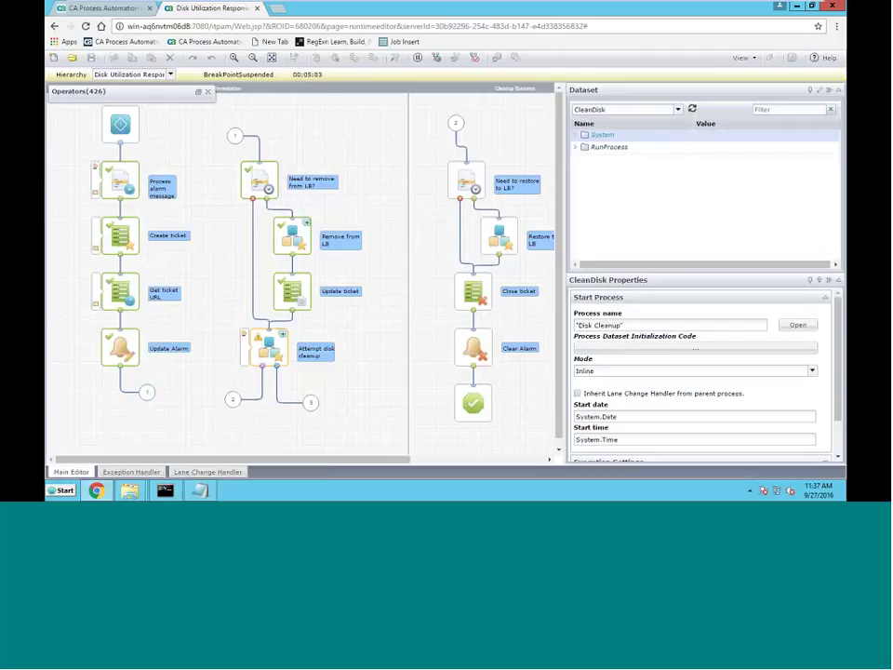
left_click(439, 60)
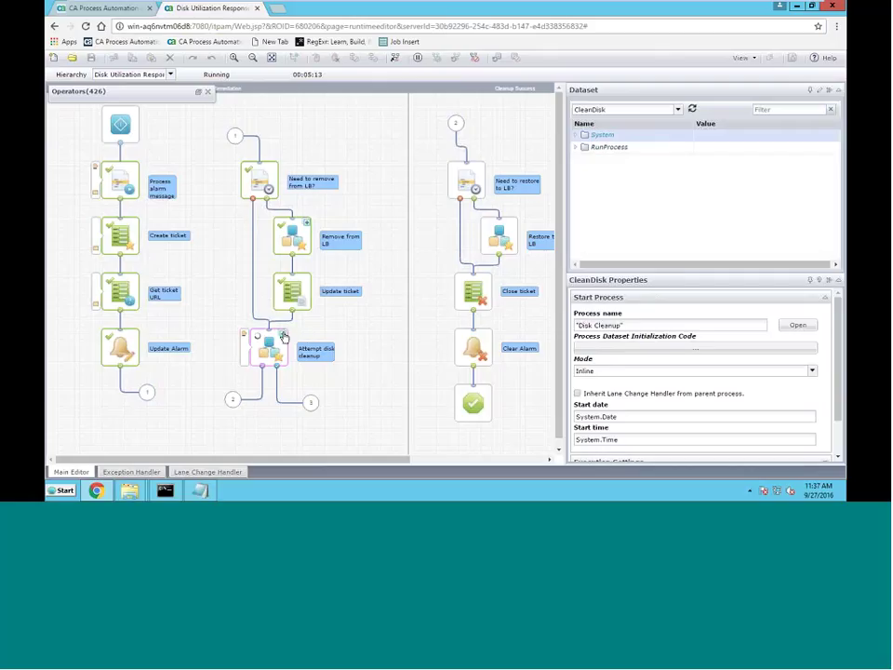
left_click(283, 337)
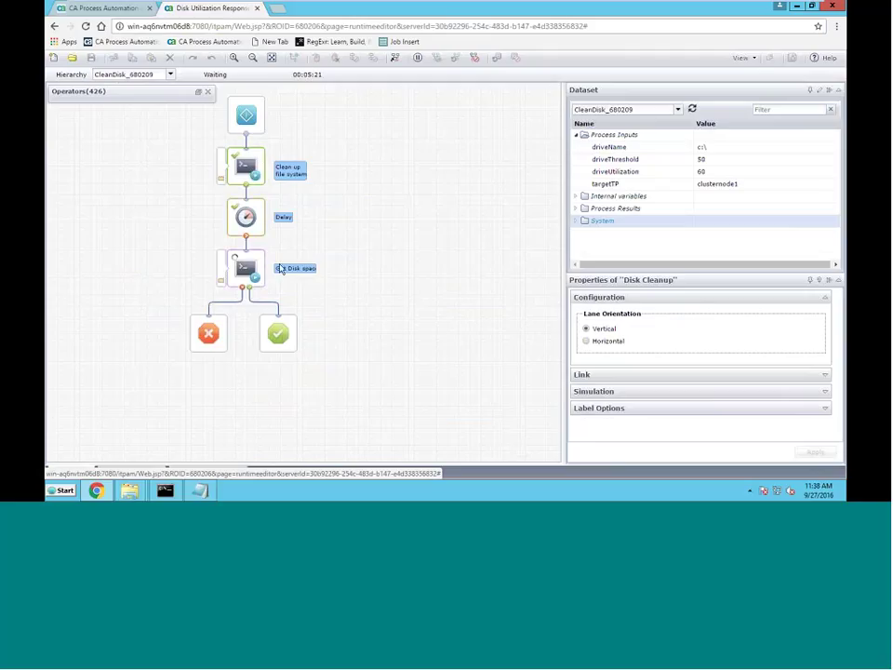
Switch the hierarchy to Disk Utilization Response_680206 and view its final lane, showing Completed in 00:05:30
left_click(171, 75)
left_click(164, 88)
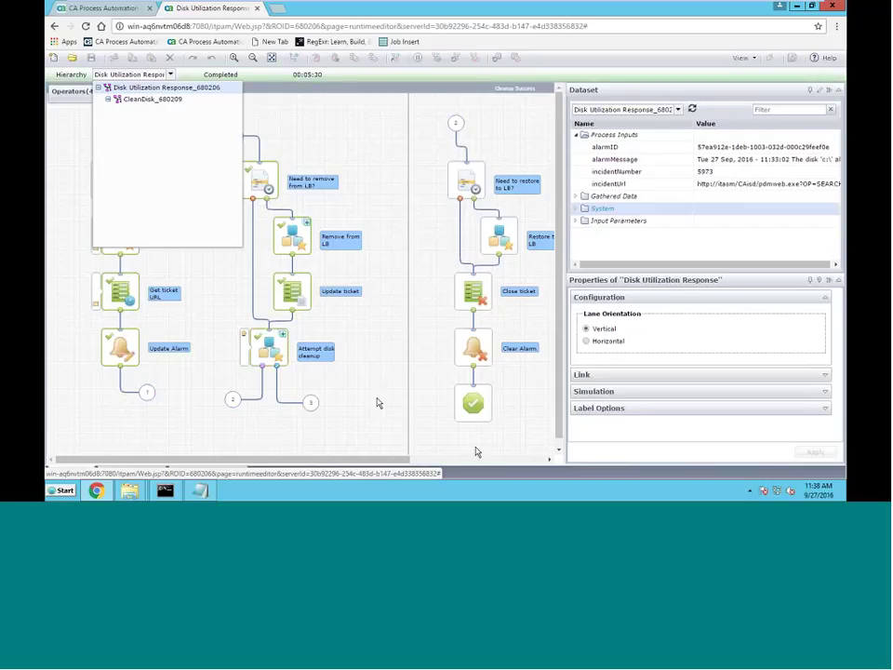
left_click(482, 459)
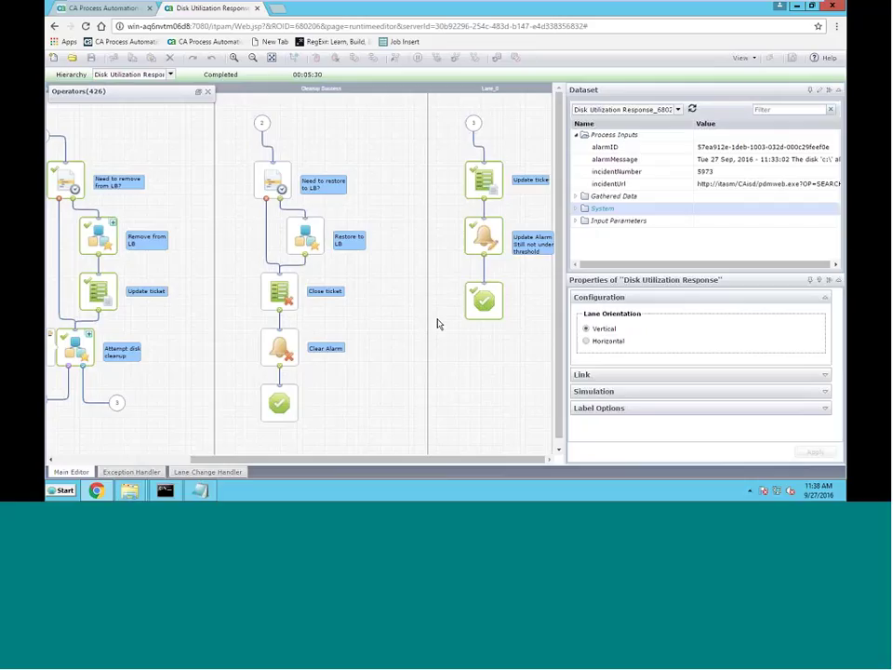
mouse_move(312, 6)
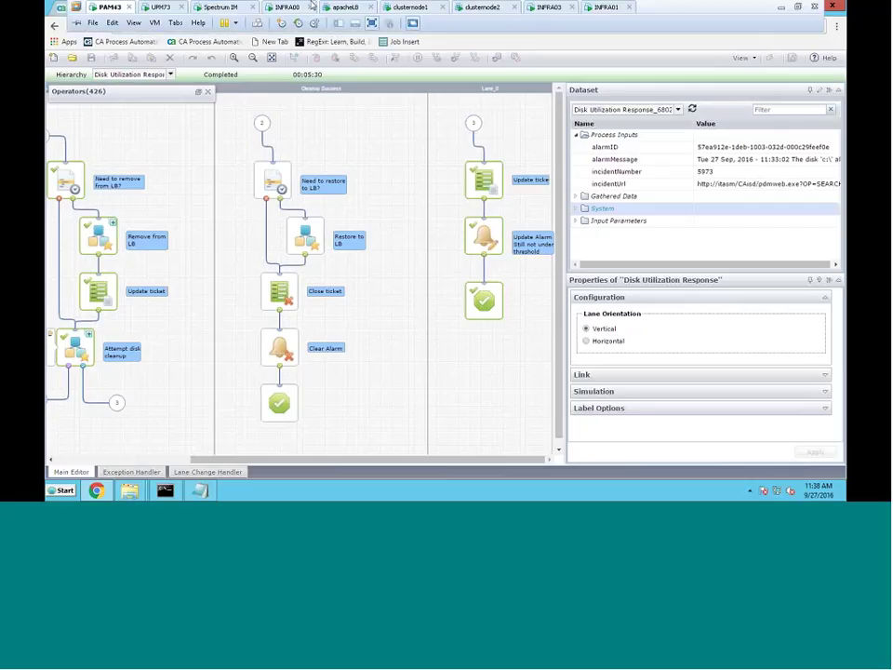
Check the completed clone, reconfigure and power-on tasks on INFRA01, then return to UPM73's Service Desk window
left_click(605, 9)
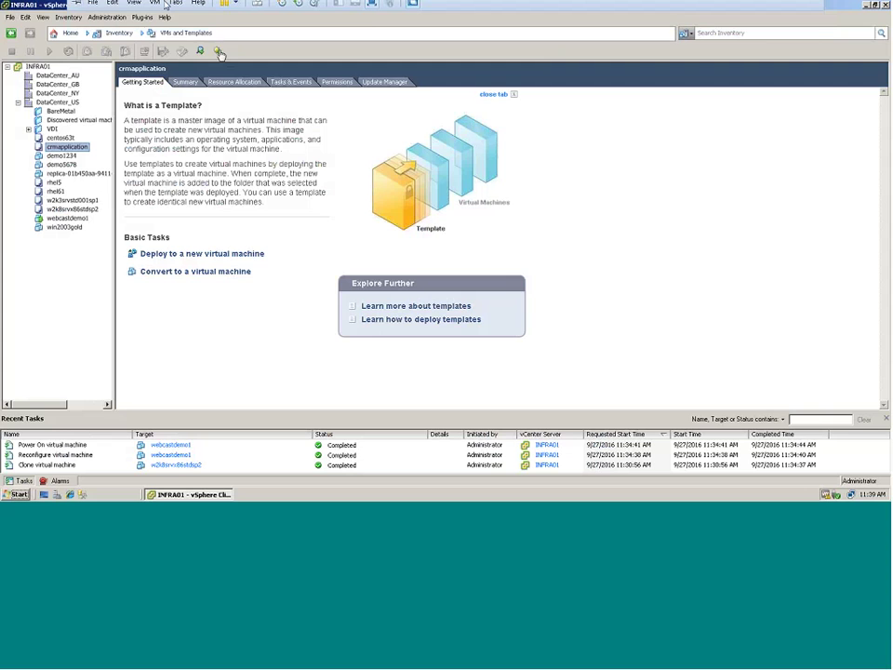
left_click(163, 8)
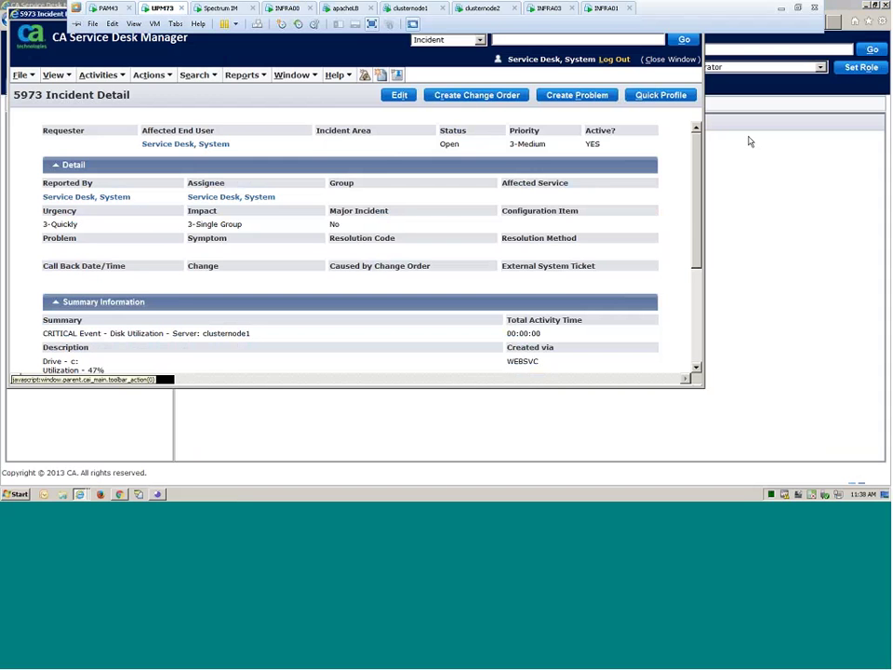
left_click(751, 142)
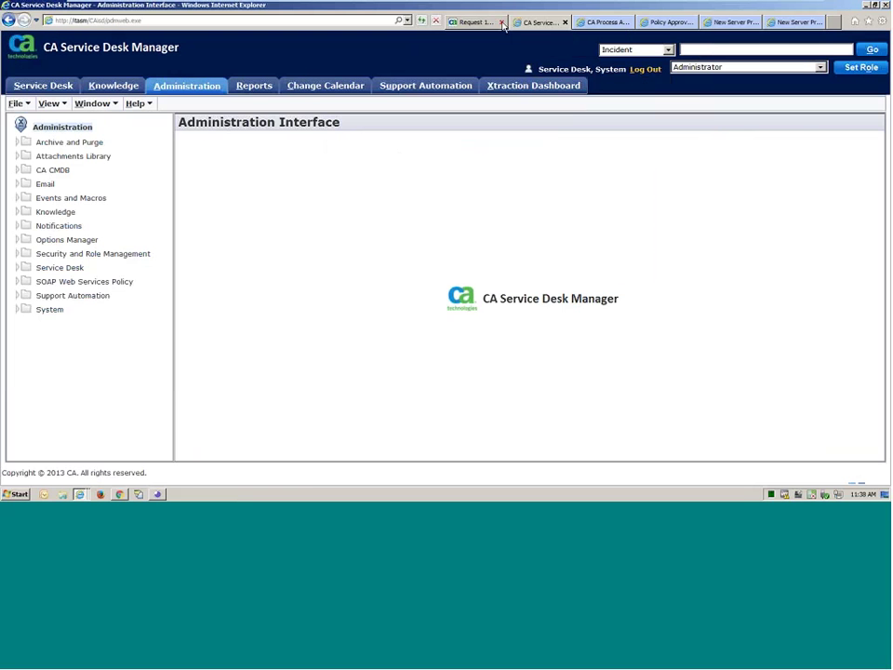
Refresh Service Catalog request 10452 so its status shows Pending Fulfillment instead of Approved
left_click(496, 24)
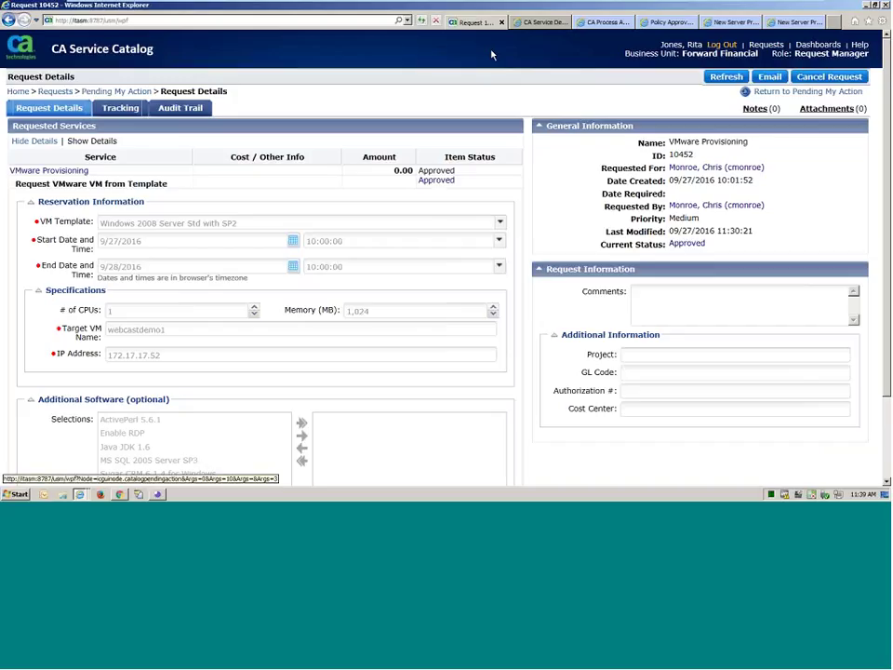
left_click(725, 76)
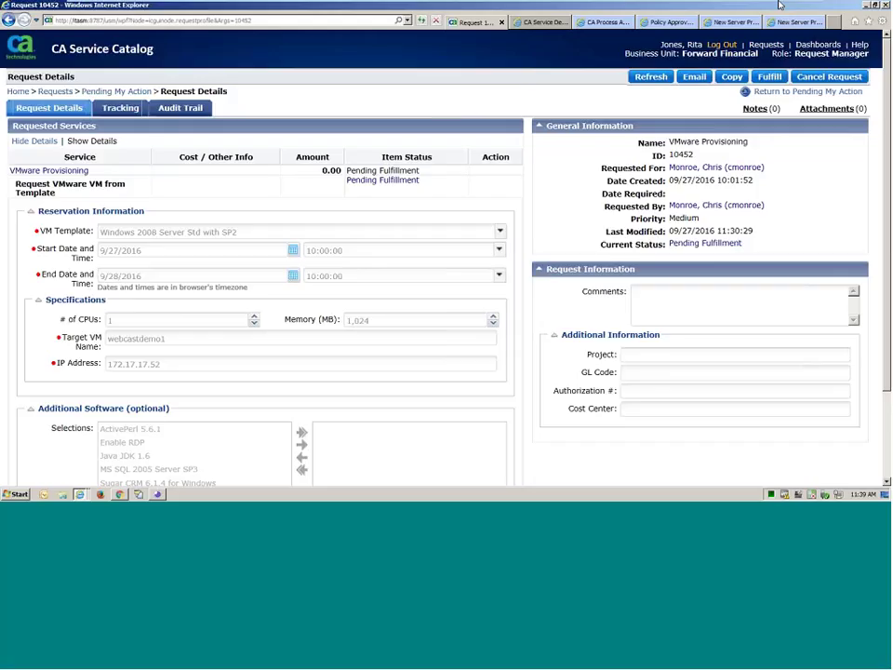
mouse_move(778, 11)
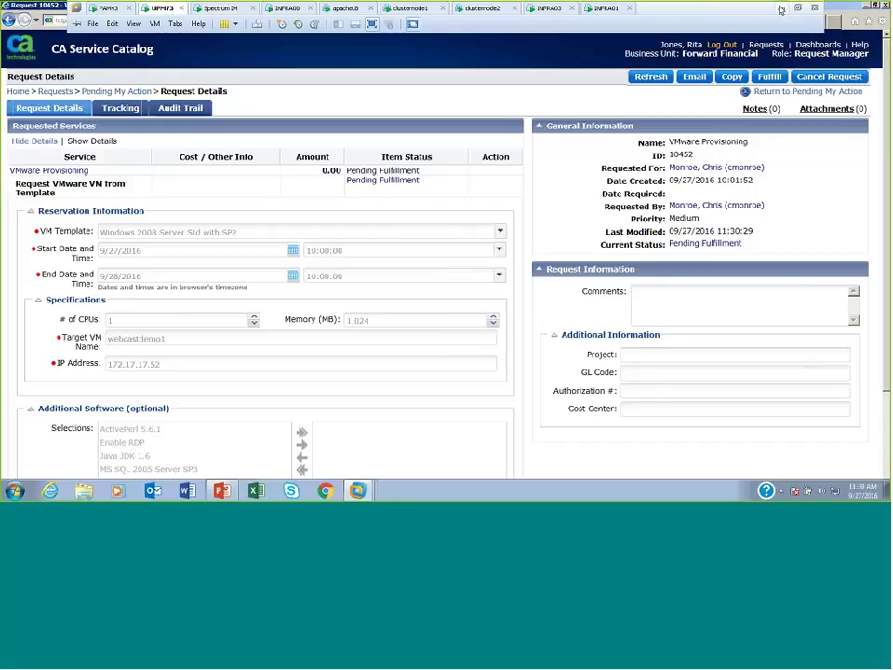
Start the slide show from slide 21 and advance to the 'Customer Success – Large Global Bank' slide
left_click(783, 11)
scroll(555, 241, "down", 1)
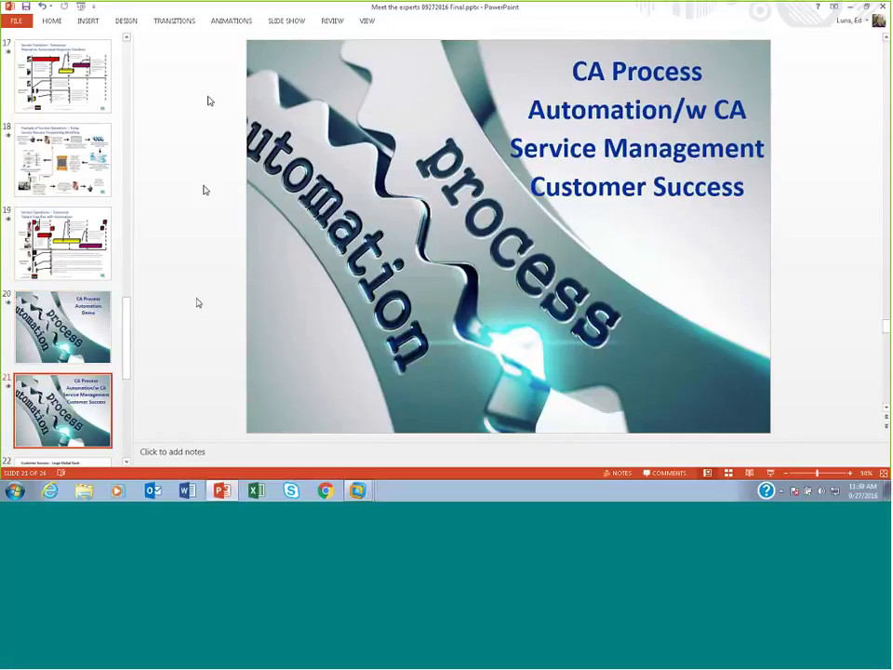
key("ctrl+F1")
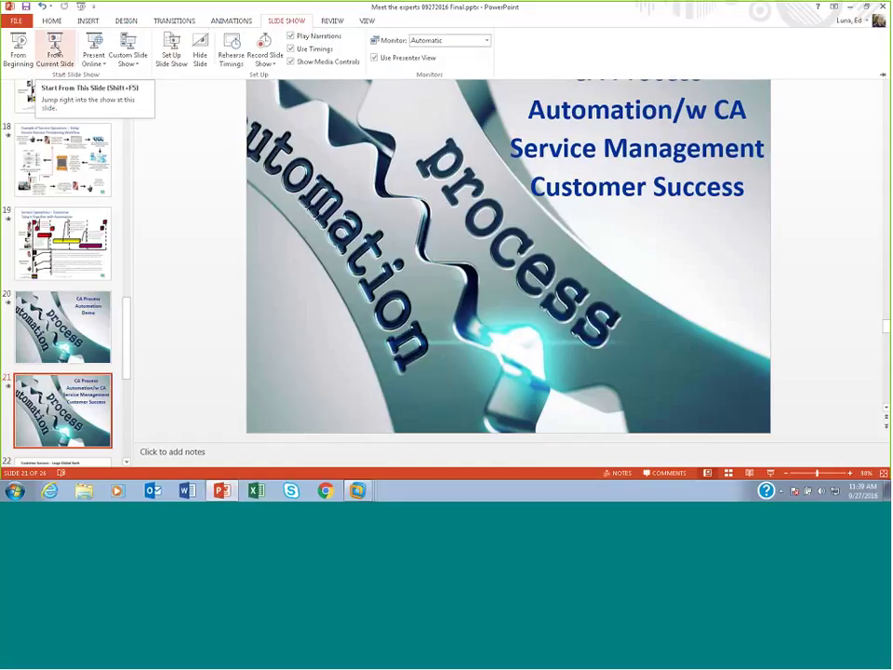
left_click(54, 46)
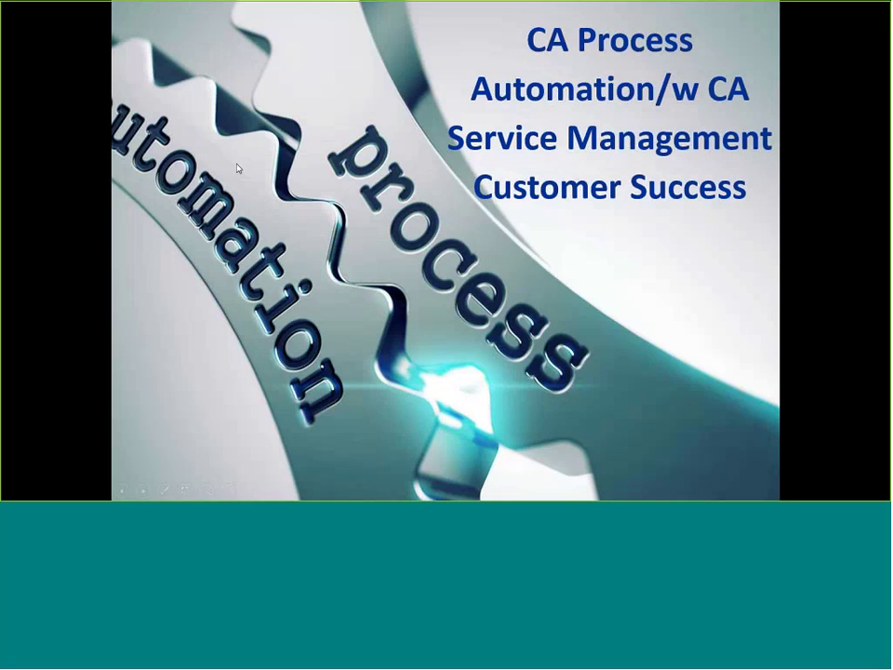
left_click(238, 171)
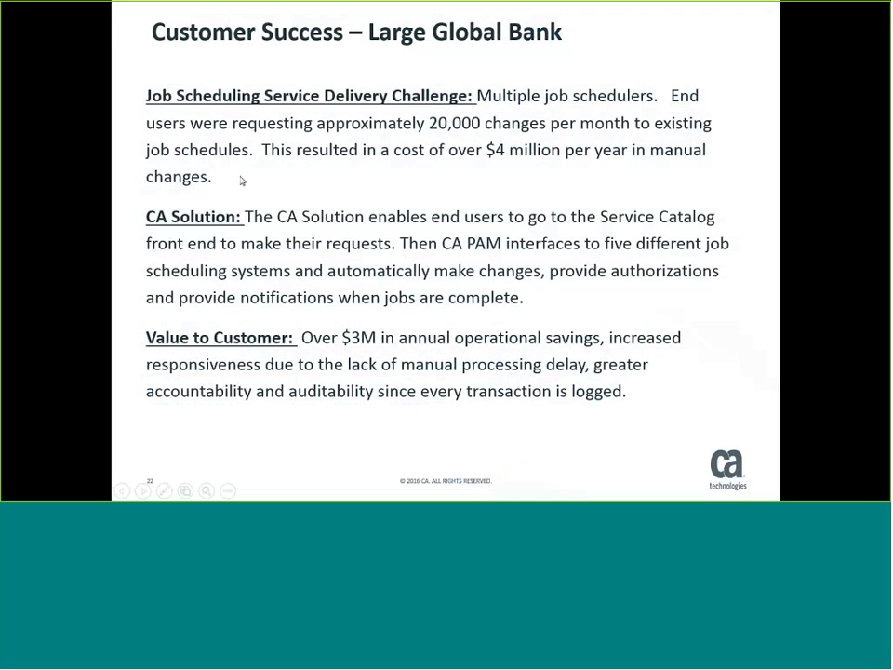